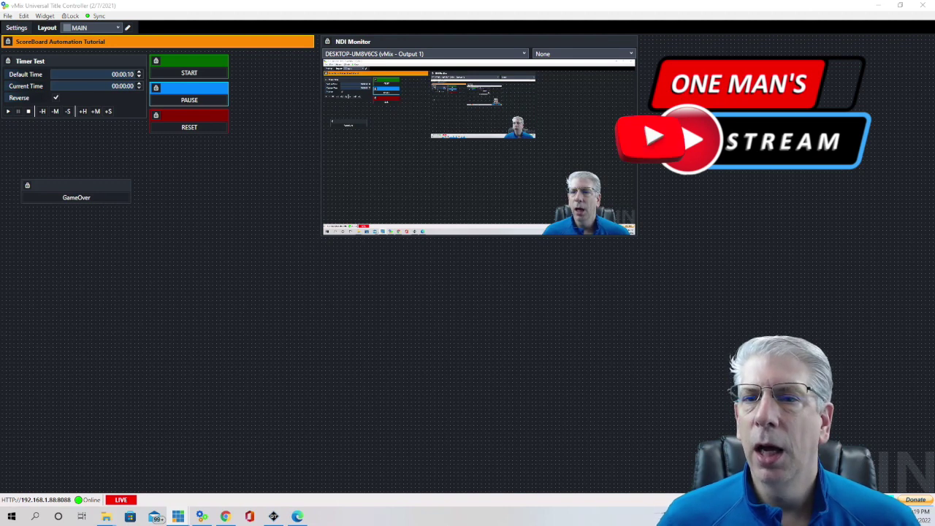
# Add a new Timer widget to the empty area of the layout below the existing widgets
pyautogui.click(45, 15)
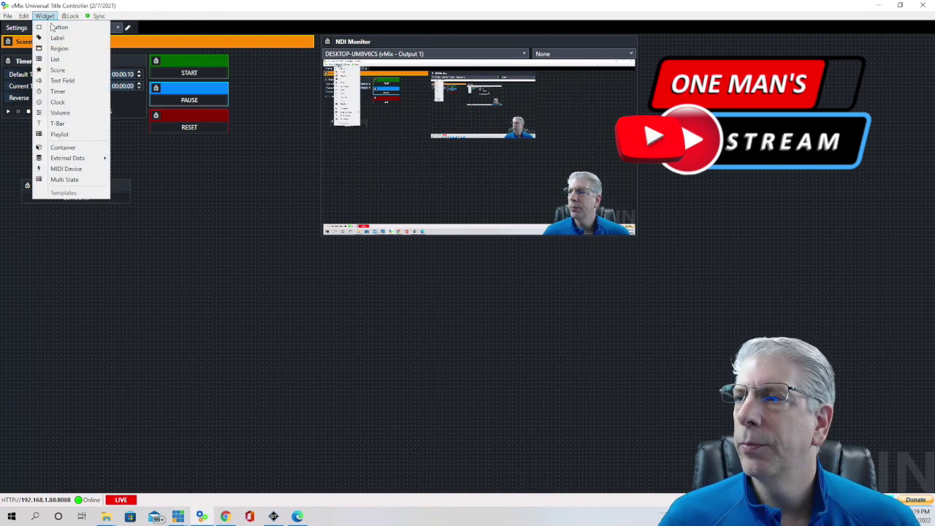
pyautogui.click(57, 91)
pyautogui.click(204, 310)
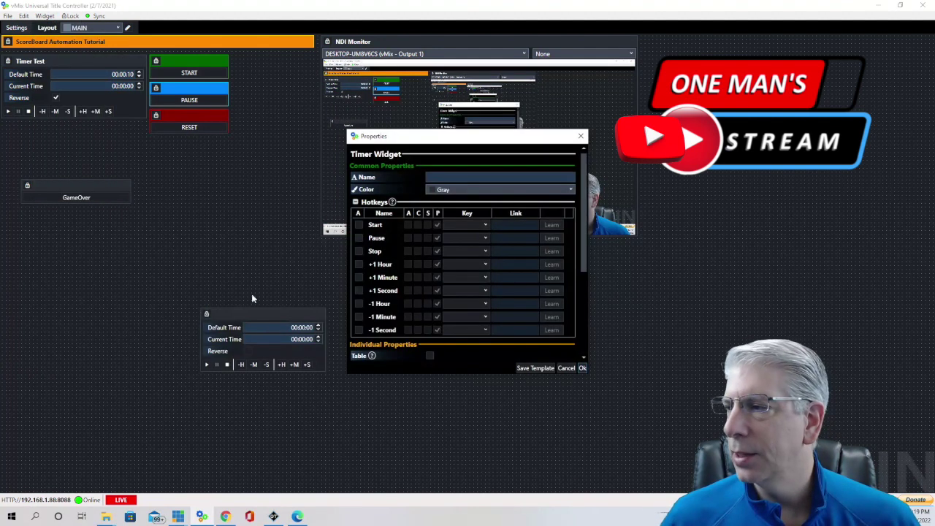
# Activate the Start, Pause and Stop hotkeys in the new timer's properties
pyautogui.click(360, 226)
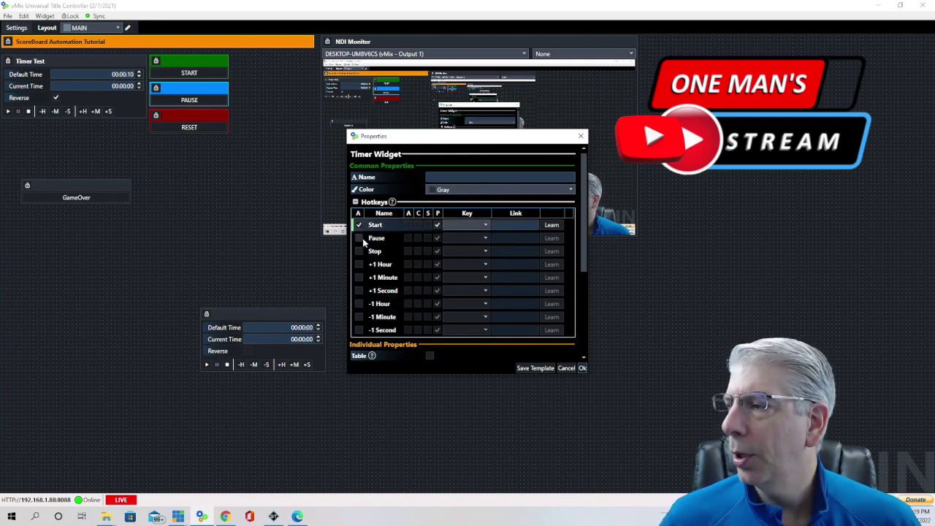
pyautogui.click(359, 238)
pyautogui.click(359, 251)
pyautogui.click(514, 227)
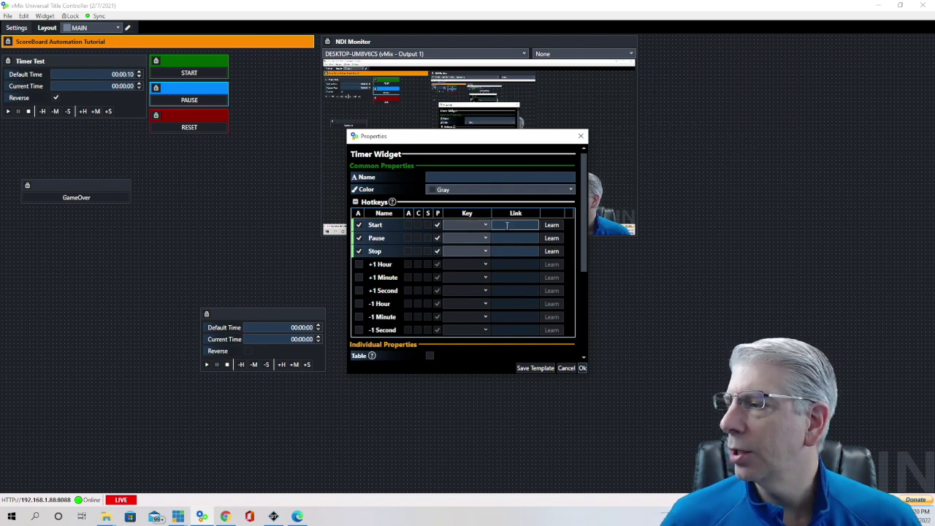
pyautogui.click(531, 238)
pyautogui.click(500, 251)
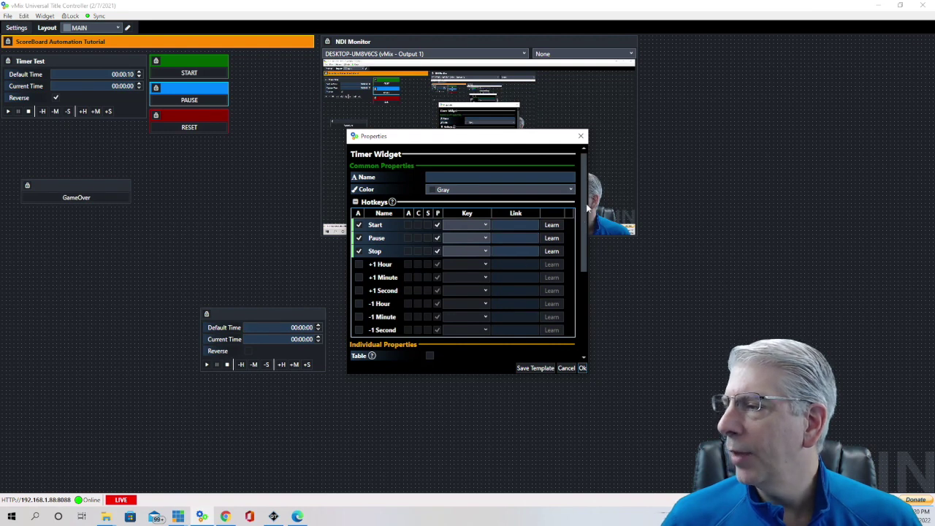
# Review the new timer's title mapping, format and On Completion event settings, and accept its properties
pyautogui.scroll(-3, 584, 215)
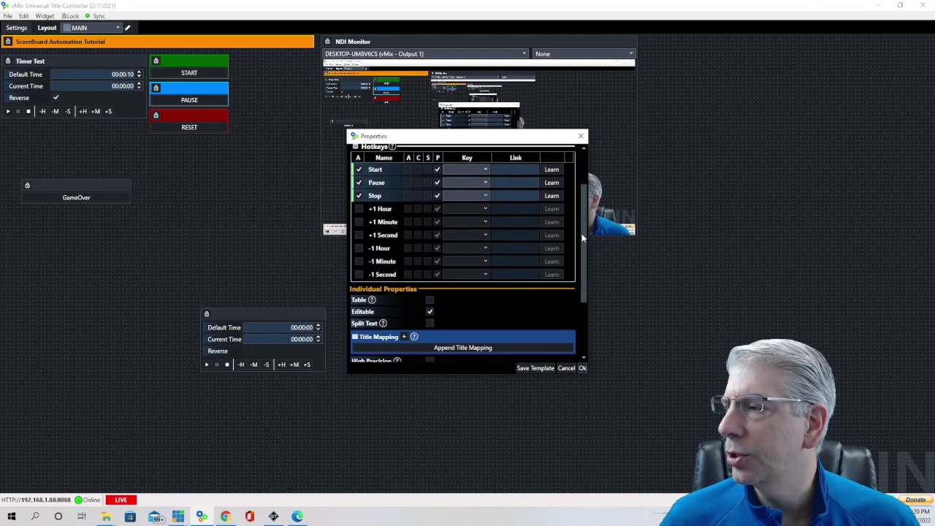
pyautogui.scroll(-2, 580, 236)
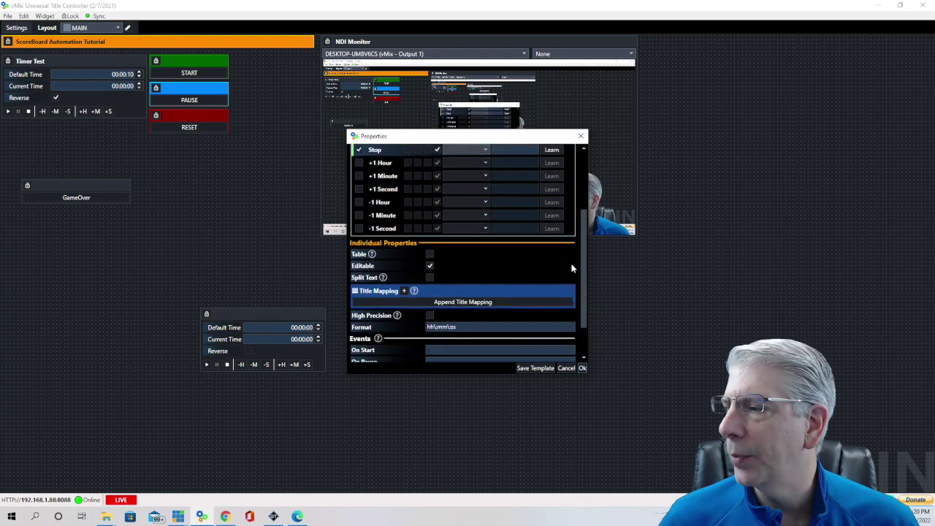
pyautogui.scroll(-3, 574, 264)
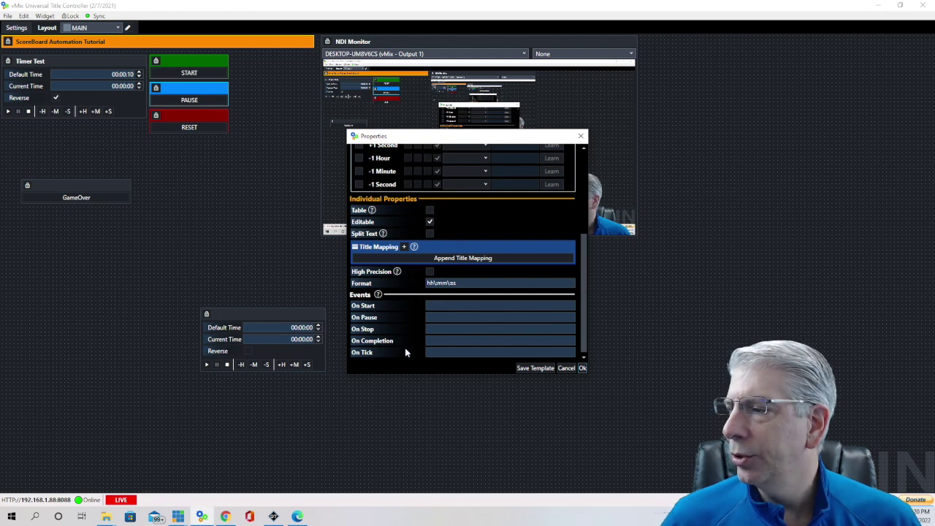
pyautogui.click(445, 340)
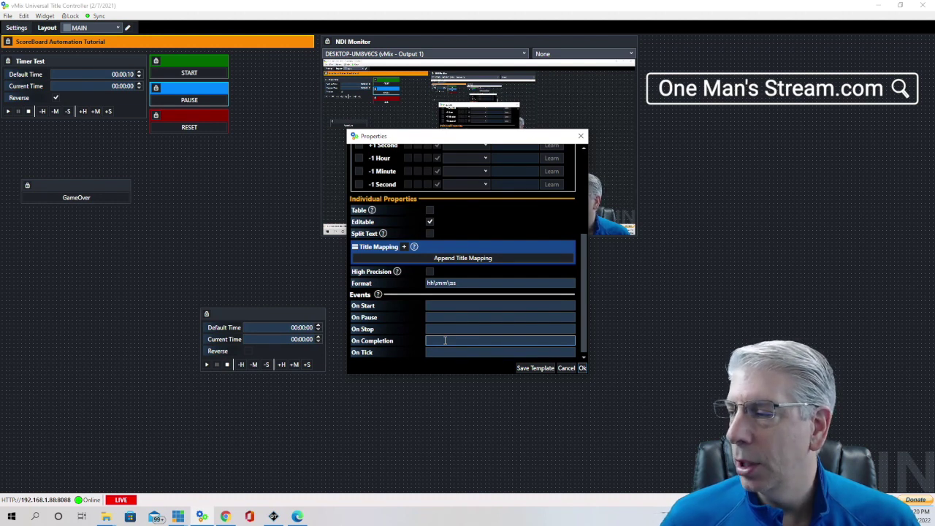
pyautogui.click(583, 368)
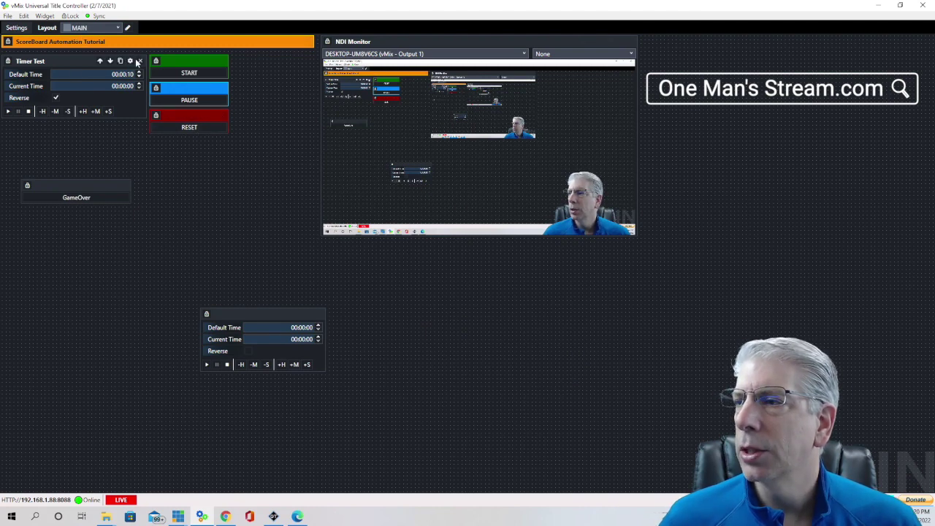
# Clear the key assigned to the Start hotkey in the Timer Test widget's properties
pyautogui.click(131, 62)
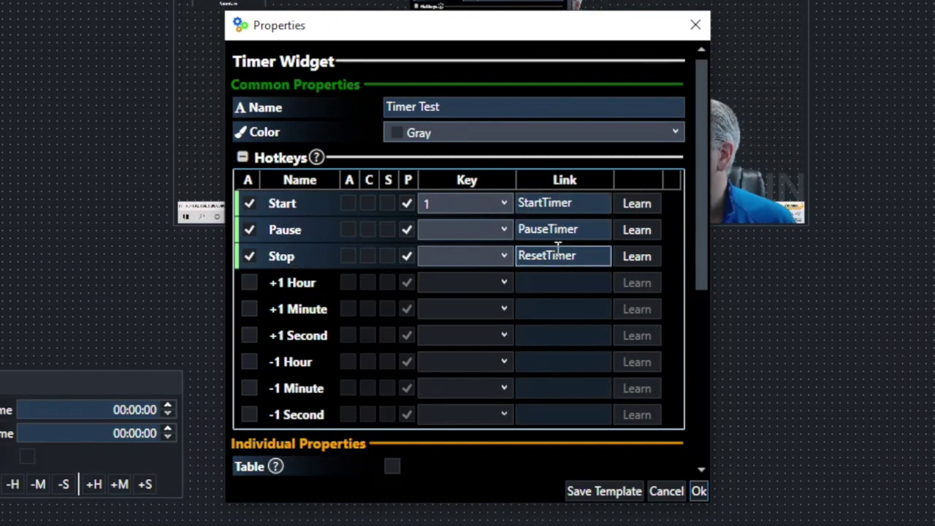
pyautogui.click(502, 201)
pyautogui.scroll(6, 494, 253)
pyautogui.scroll(10, 496, 252)
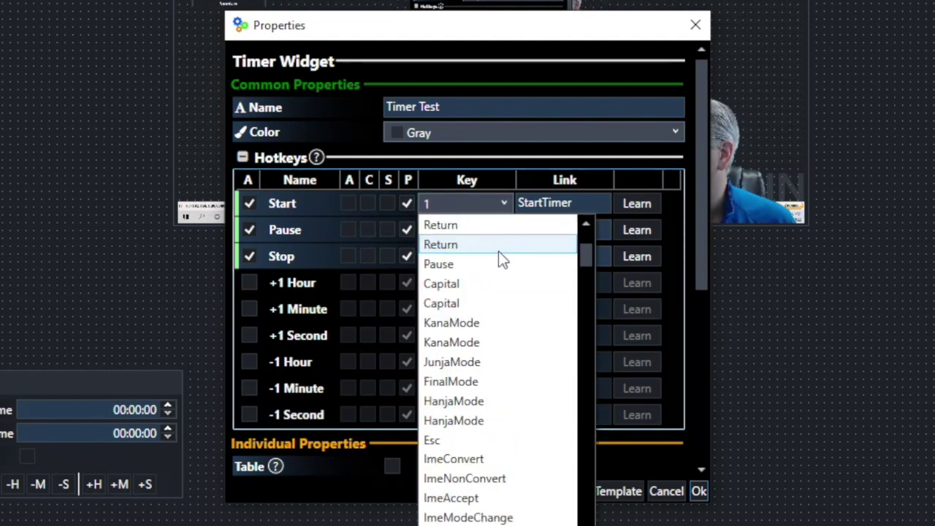
pyautogui.click(467, 224)
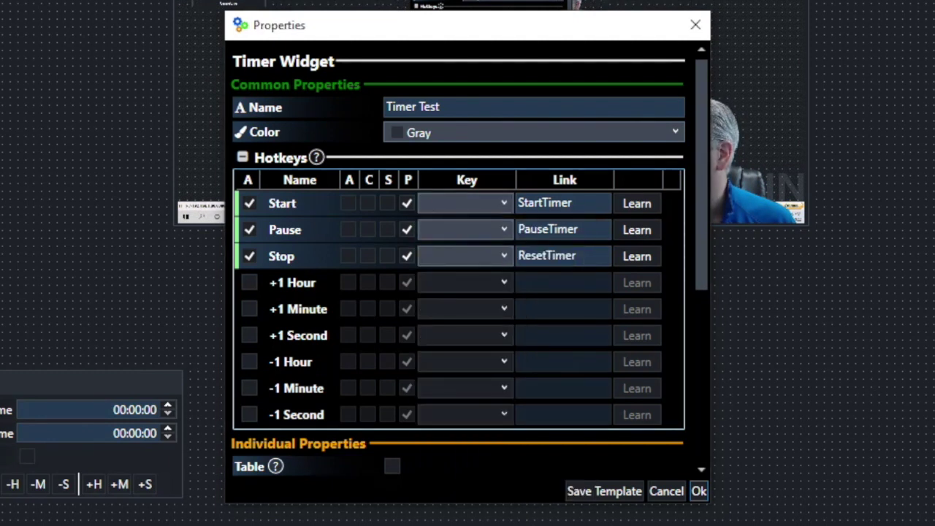
# Map Timer Test to the [TXT] Clock.Text title of oms clock.gtzip and accept the properties
pyautogui.moveTo(699, 105); pyautogui.dragTo(686, 290)
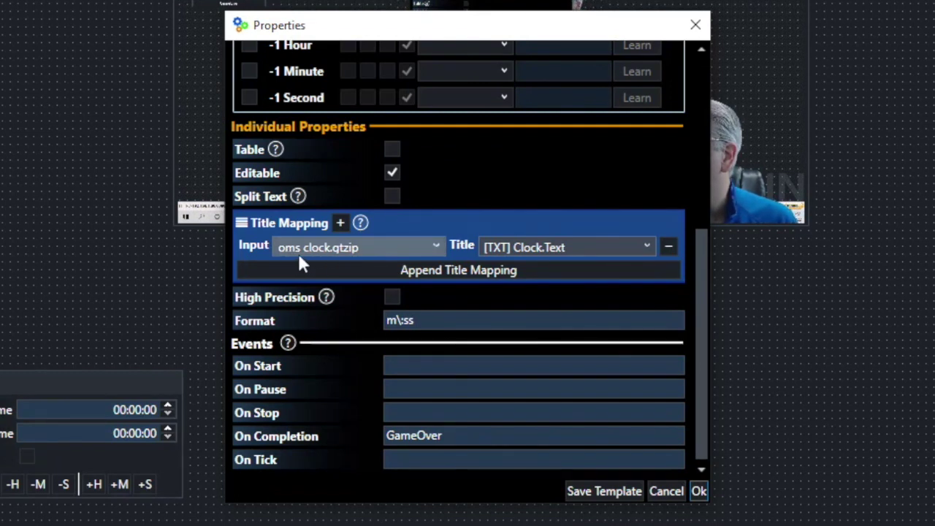
pyautogui.click(647, 247)
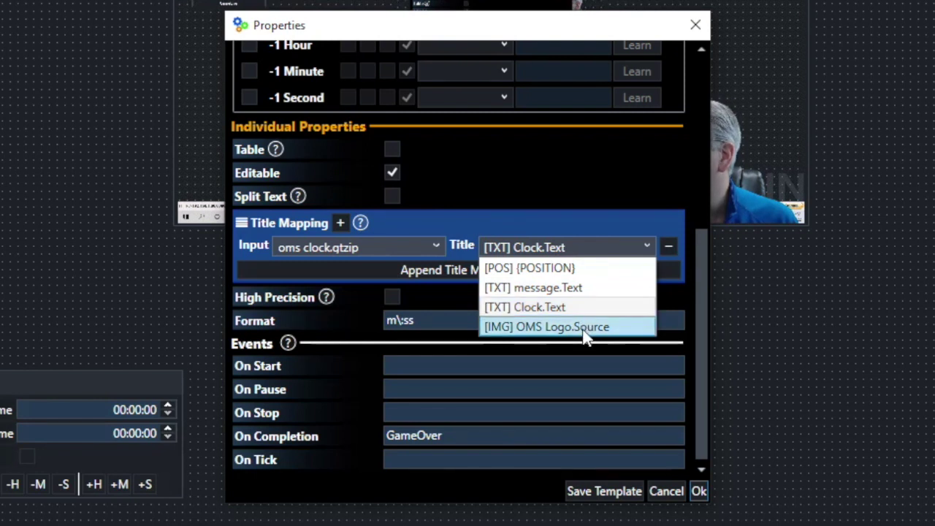
pyautogui.click(588, 307)
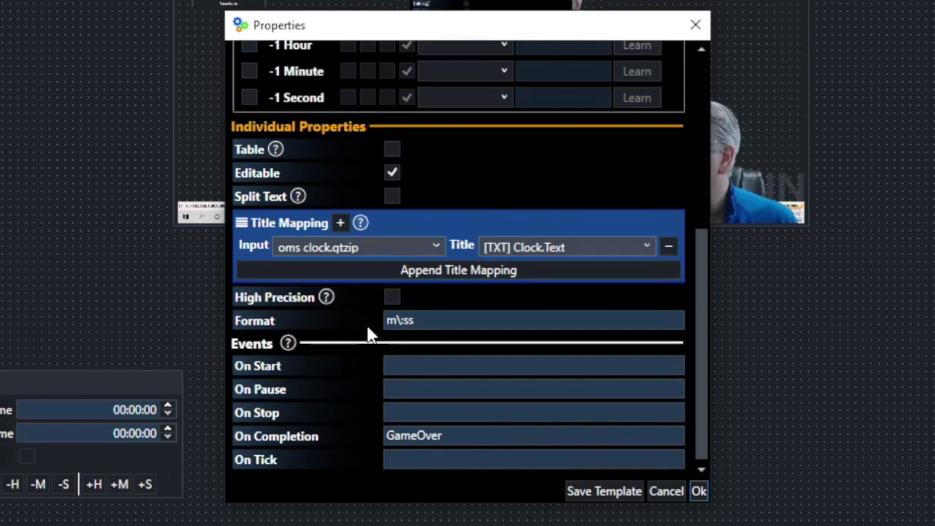
pyautogui.click(394, 321)
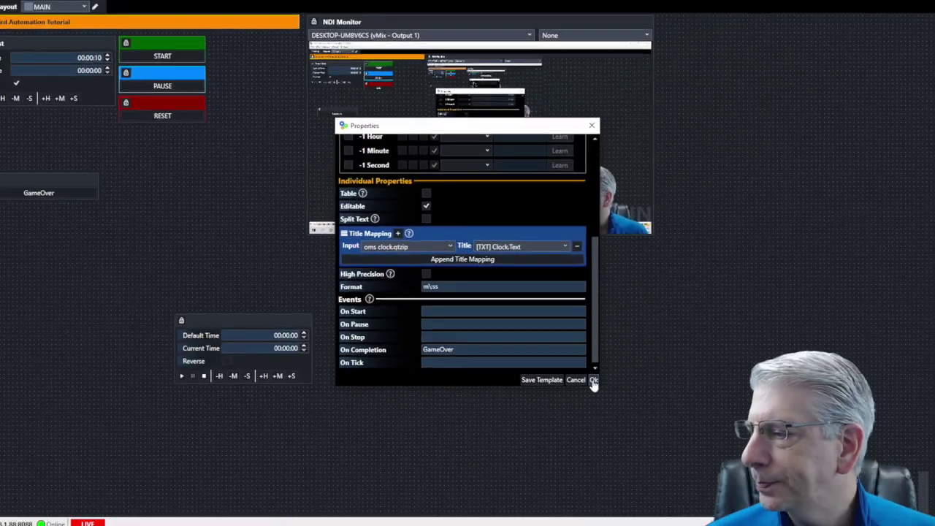
pyautogui.click(699, 491)
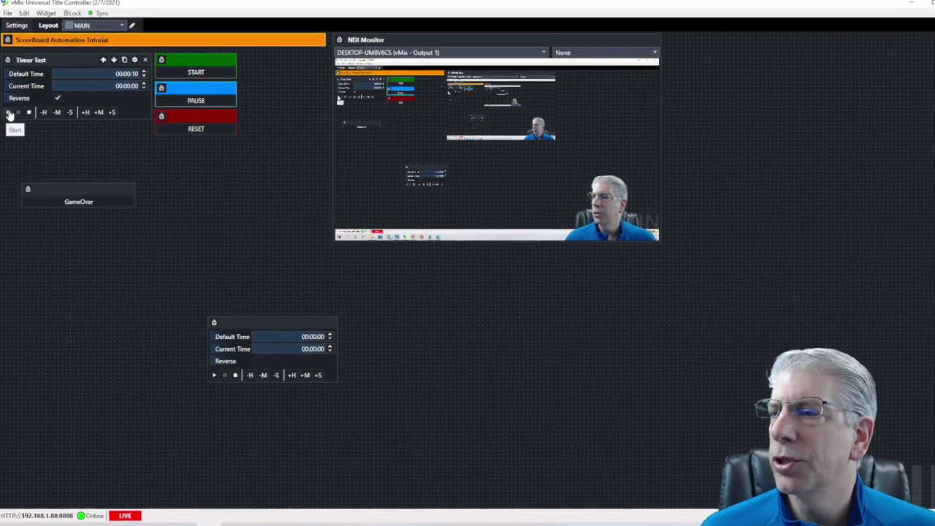
# Start the Timer Test countdown, pause it partway and reset it to the default time
pyautogui.click(9, 115)
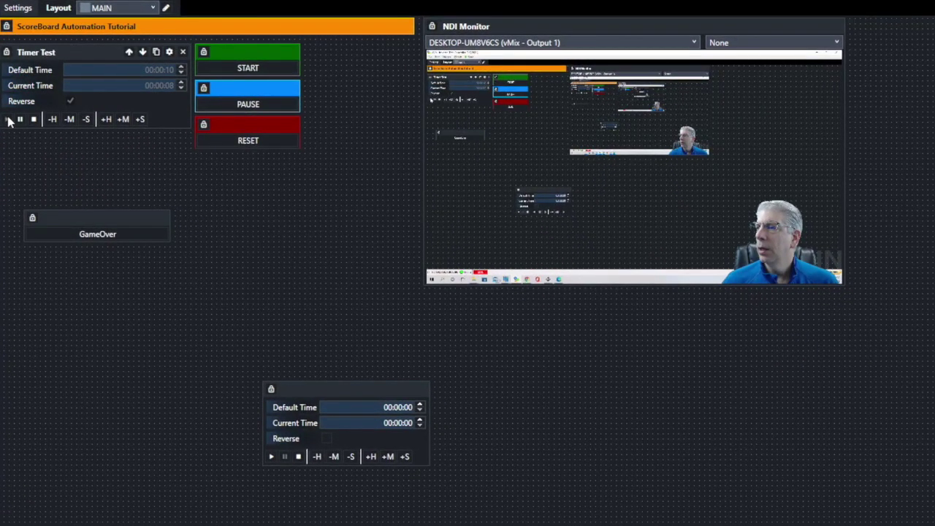
pyautogui.click(171, 86)
pyautogui.click(20, 119)
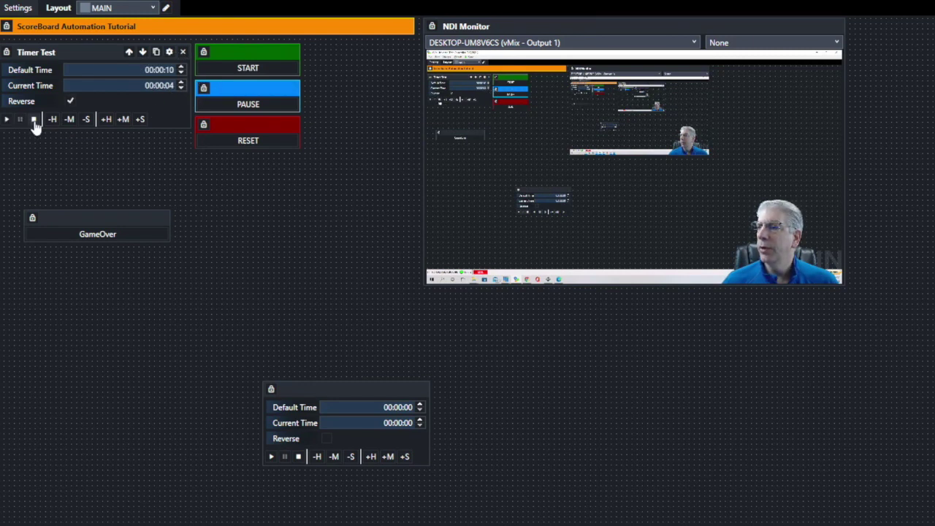
pyautogui.click(34, 120)
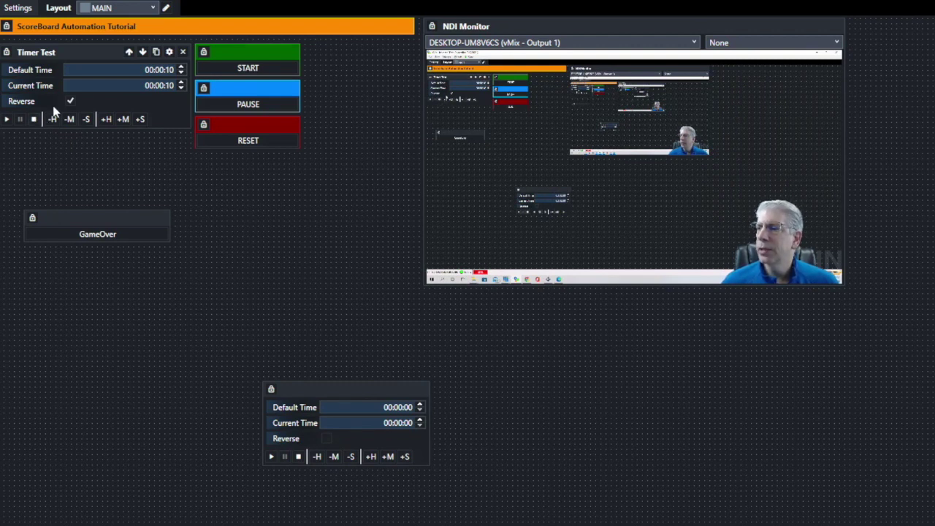
# Try Timer Test counting up with Reverse turned off, and stop it with Reverse restored
pyautogui.click(71, 103)
pyautogui.click(71, 103)
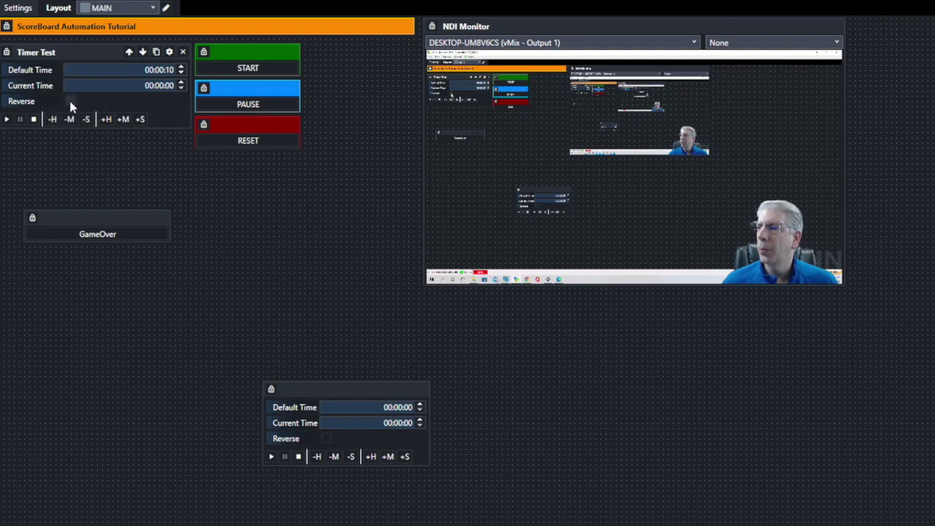
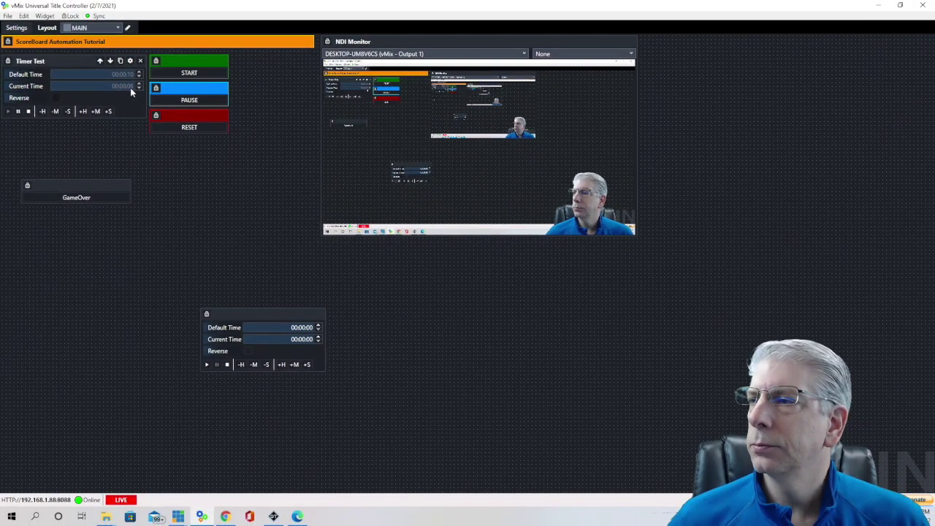
pyautogui.click(29, 112)
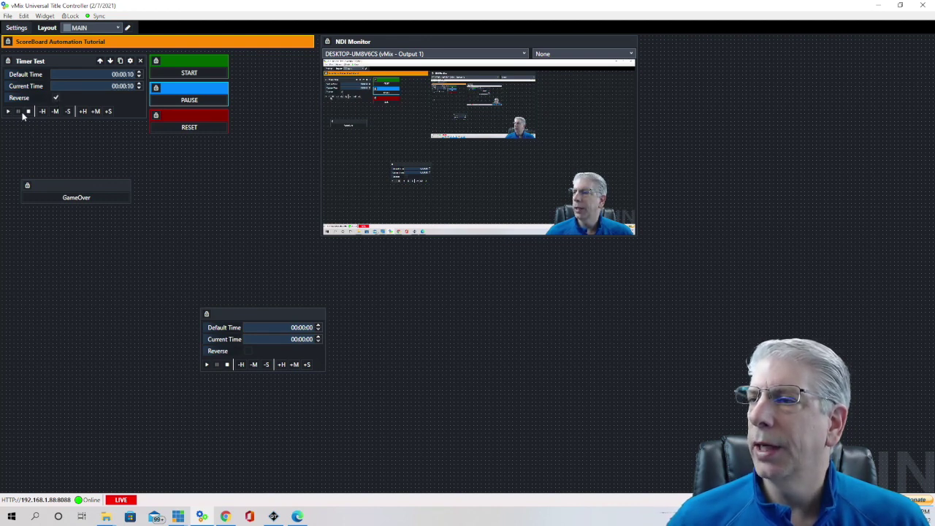
# Test the Timer Test countdown again with Reverse enabled, pausing and resetting it
pyautogui.click(8, 112)
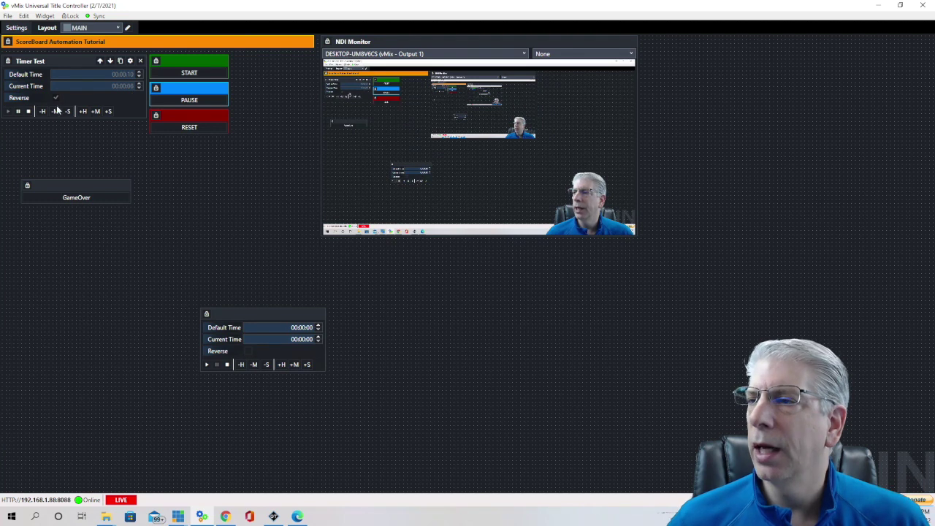
pyautogui.click(18, 112)
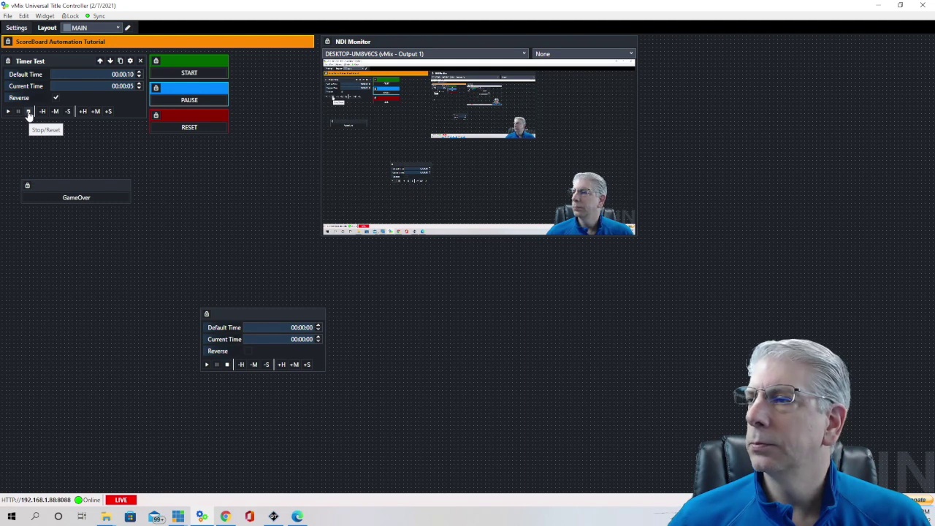
pyautogui.click(28, 111)
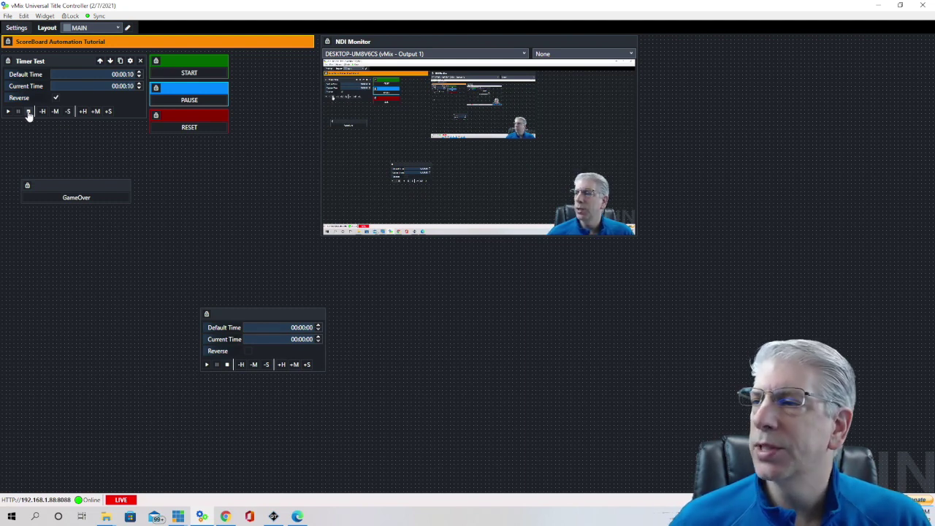
# Compare the link in the START button's script with the Start hotkey link in Timer Test's properties
pyautogui.moveTo(210, 62)
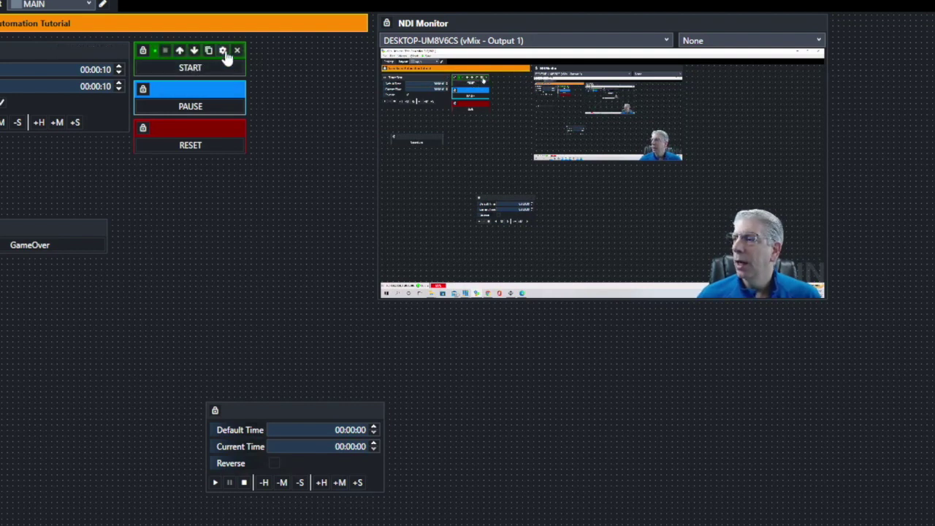
pyautogui.click(223, 51)
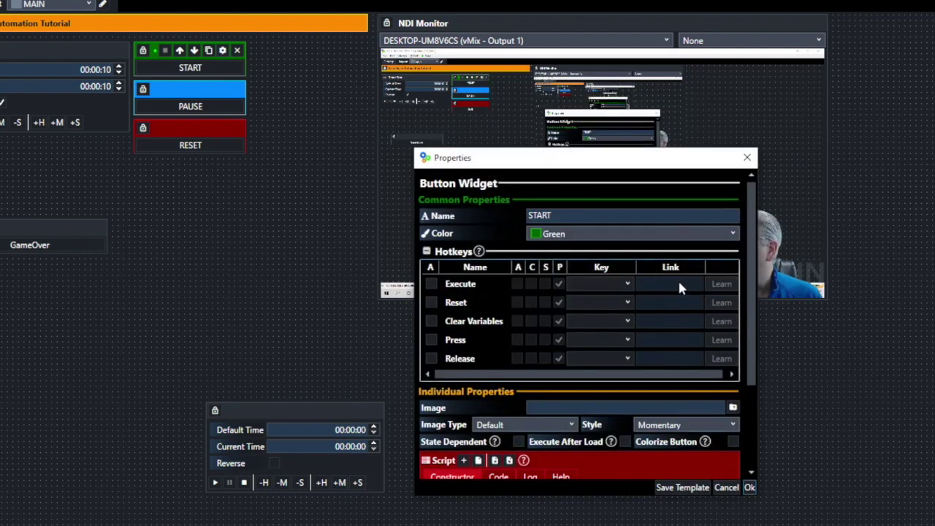
pyautogui.scroll(-2, 679, 288)
pyautogui.scroll(-2, 680, 282)
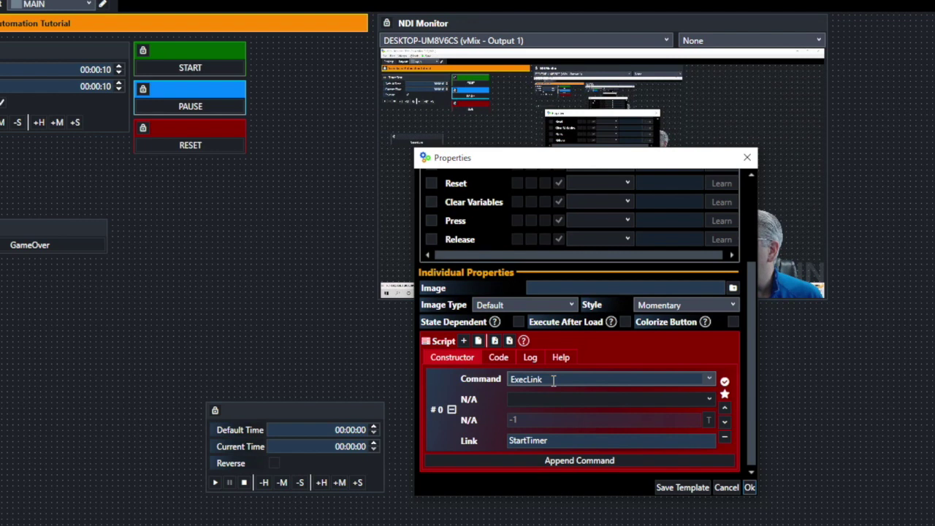
pyautogui.click(554, 441)
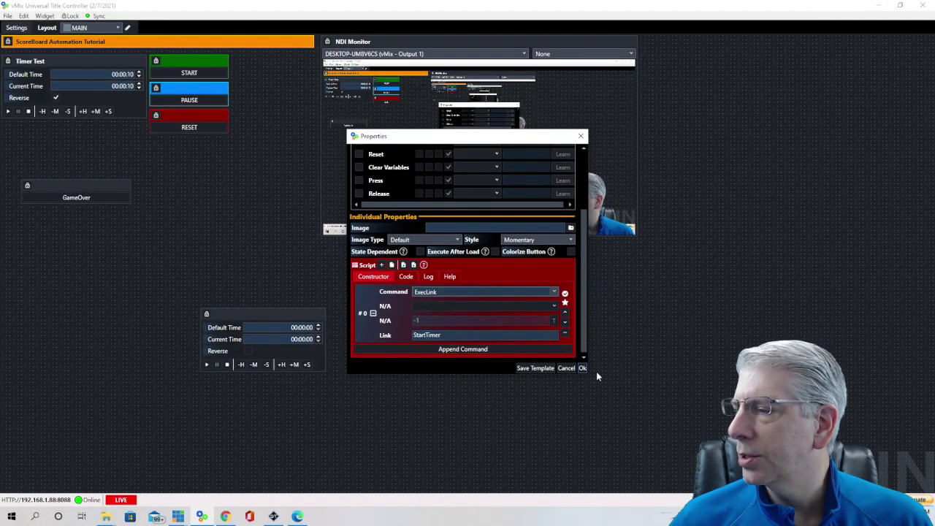
pyautogui.click(583, 368)
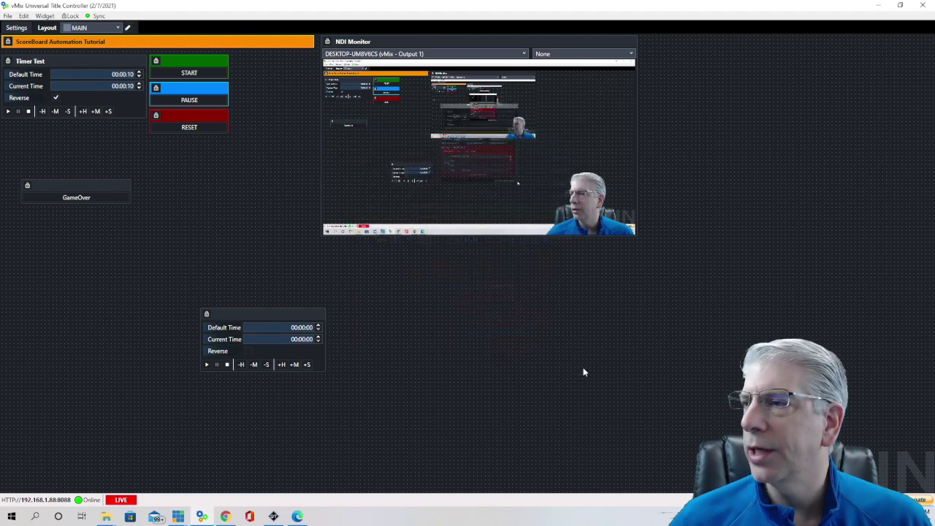
pyautogui.click(130, 61)
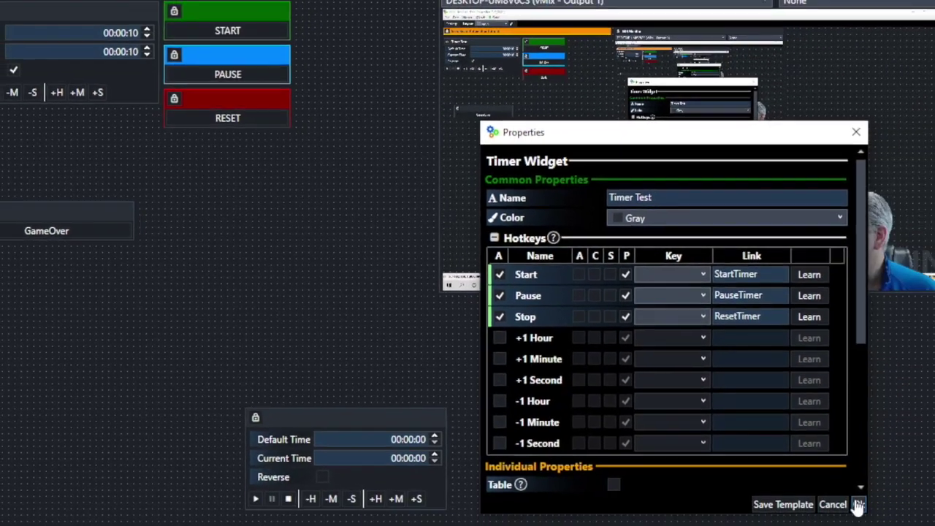
pyautogui.click(859, 504)
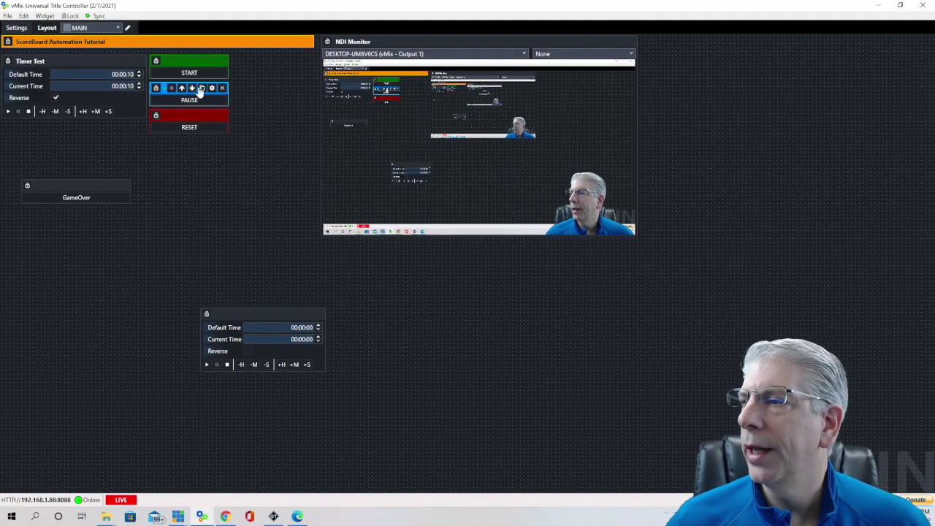
# Review the ExecLink commands and their links in the scripts of the PAUSE and RESET buttons
pyautogui.click(212, 87)
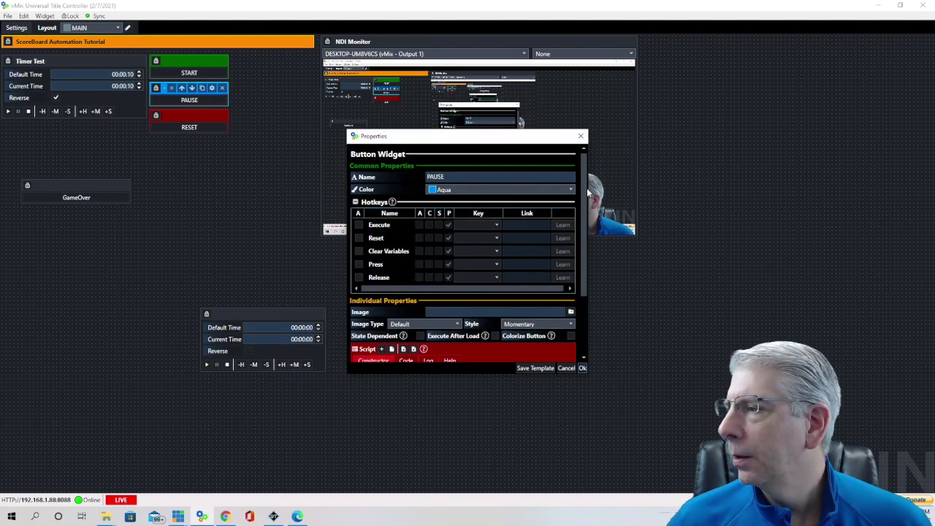
pyautogui.scroll(-3, 582, 222)
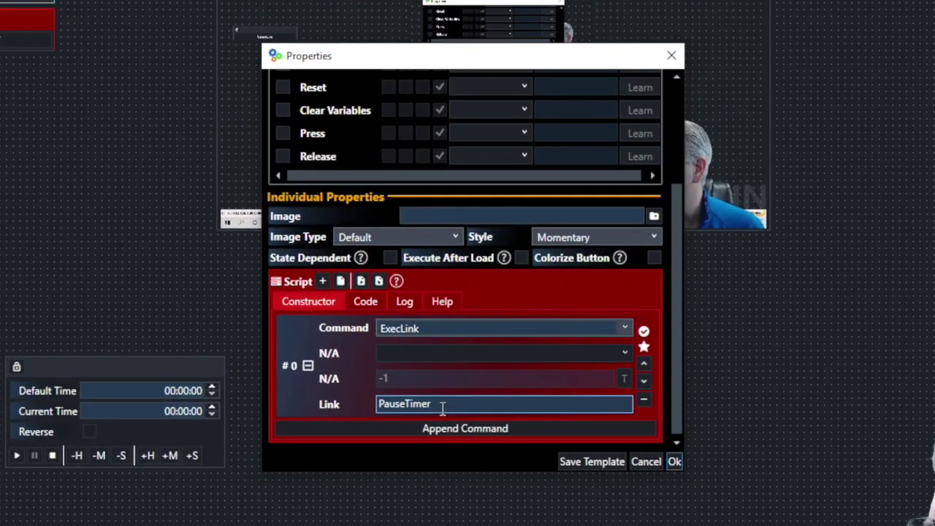
pyautogui.click(674, 463)
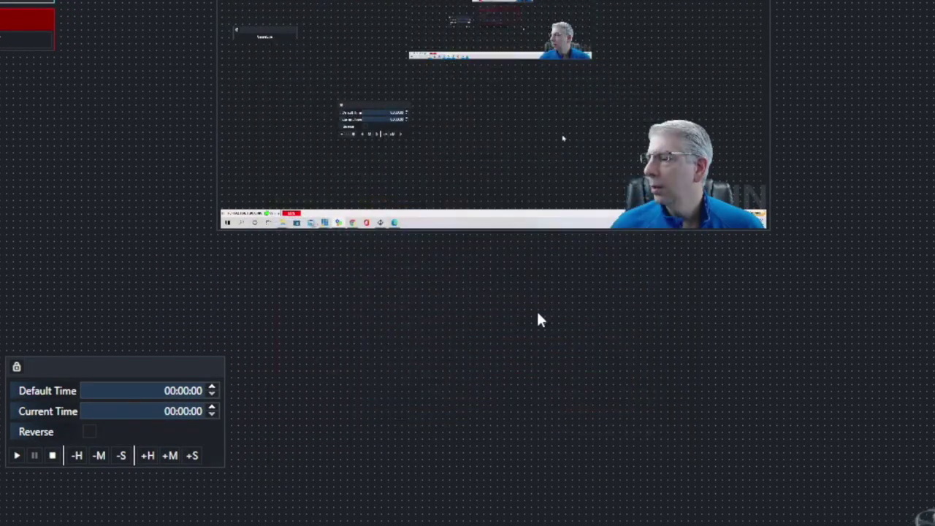
pyautogui.click(212, 116)
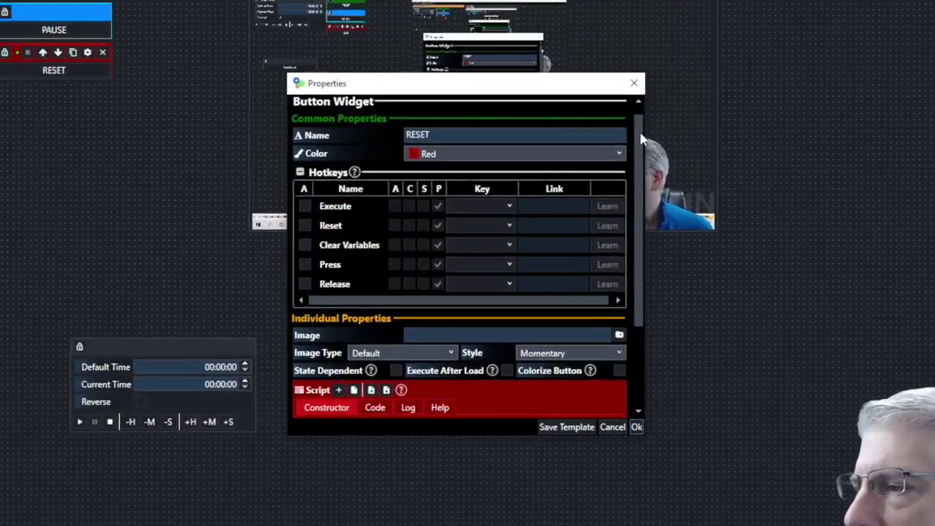
pyautogui.moveTo(642, 139); pyautogui.dragTo(633, 209)
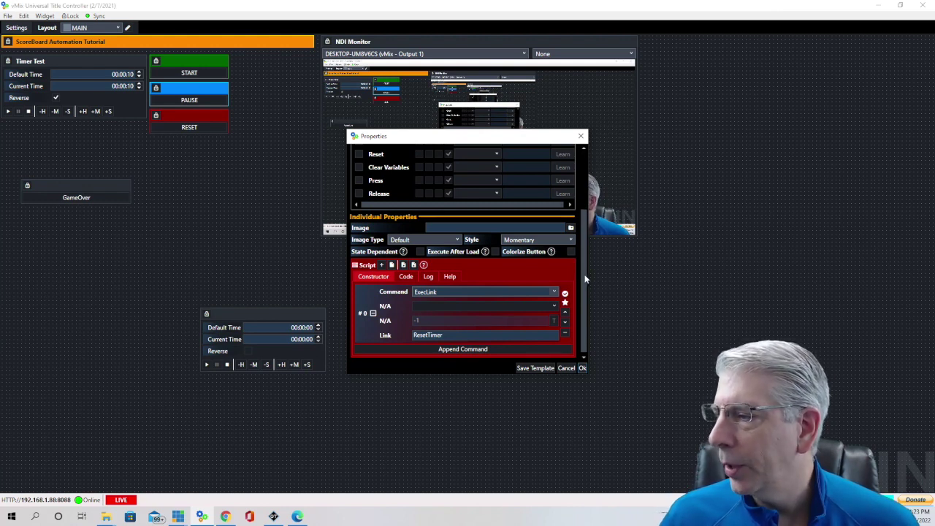
pyautogui.click(582, 368)
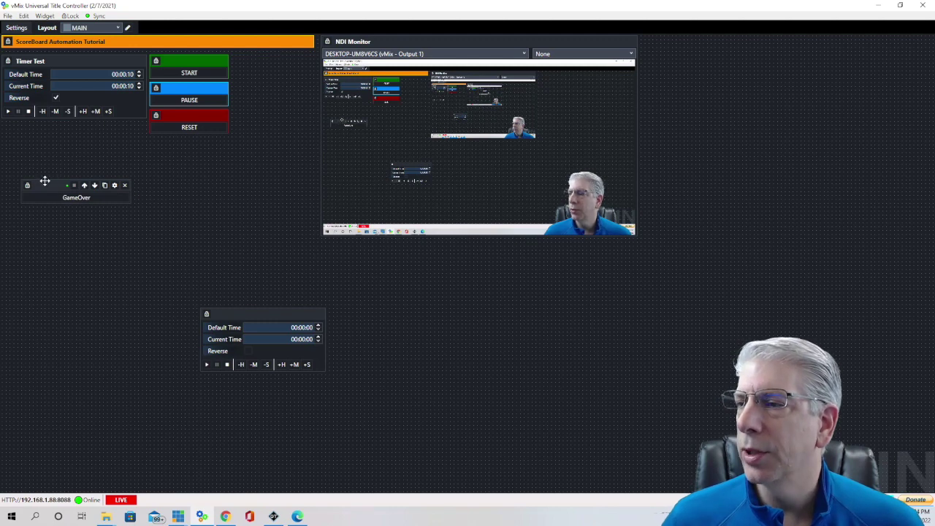
# Open the GameOver button's properties and examine its Execute hotkey activation and link
pyautogui.click(114, 185)
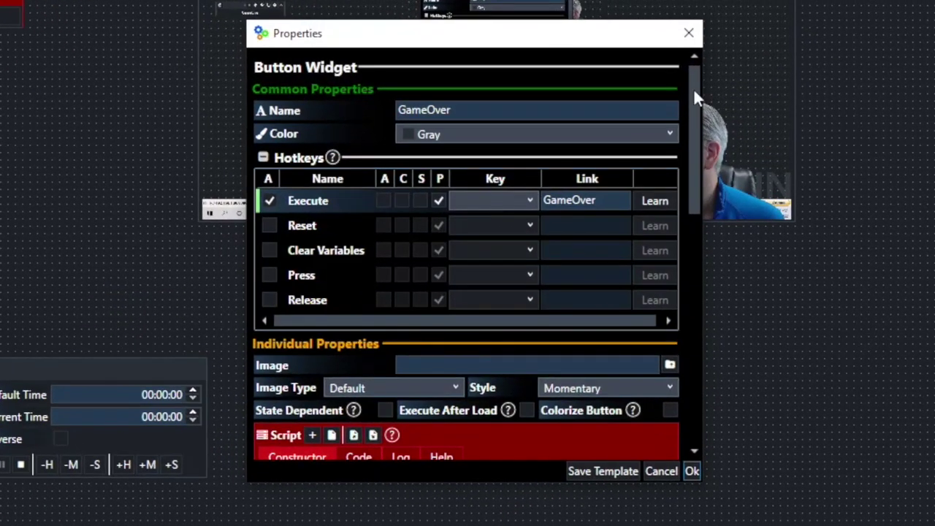
pyautogui.moveTo(694, 92)
pyautogui.mouseDown()
pyautogui.moveTo(697, 136)
pyautogui.moveTo(708, 86)
pyautogui.mouseUp()
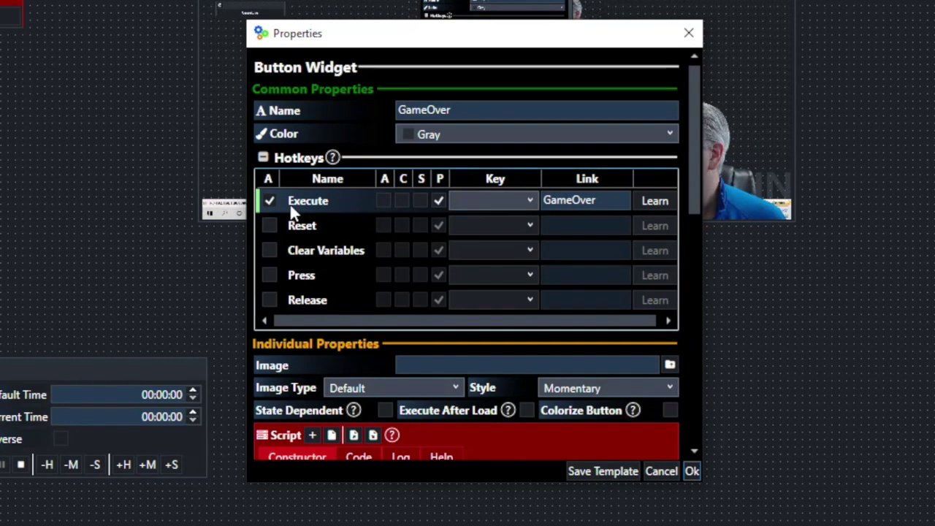
pyautogui.click(585, 202)
pyautogui.press('Return')
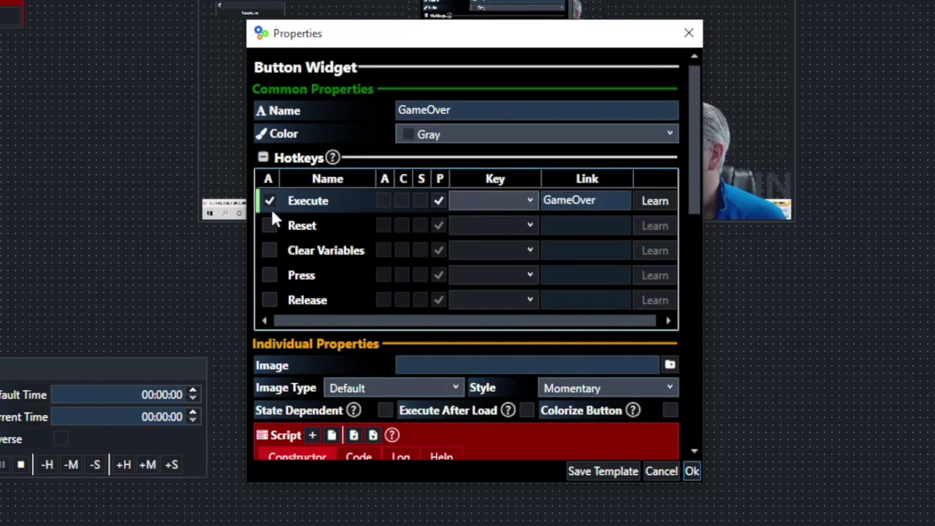
pyautogui.click(271, 201)
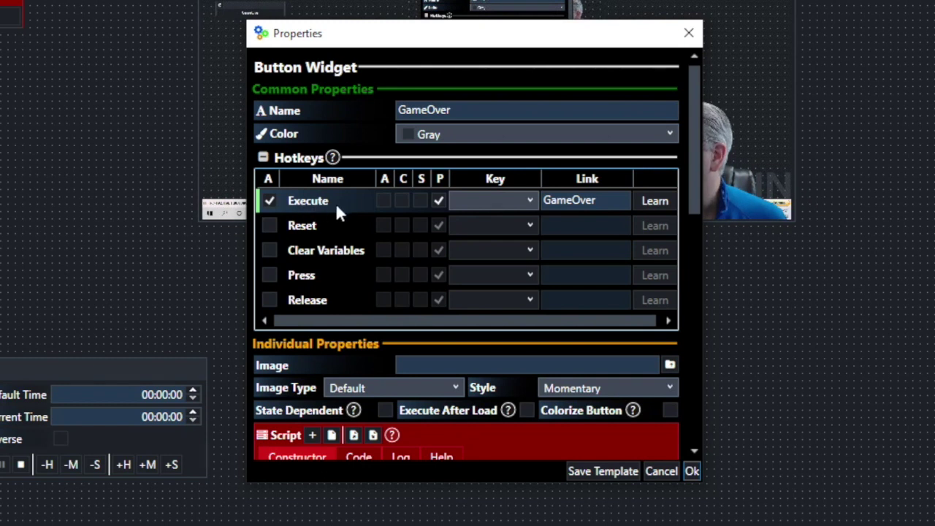
pyautogui.click(575, 208)
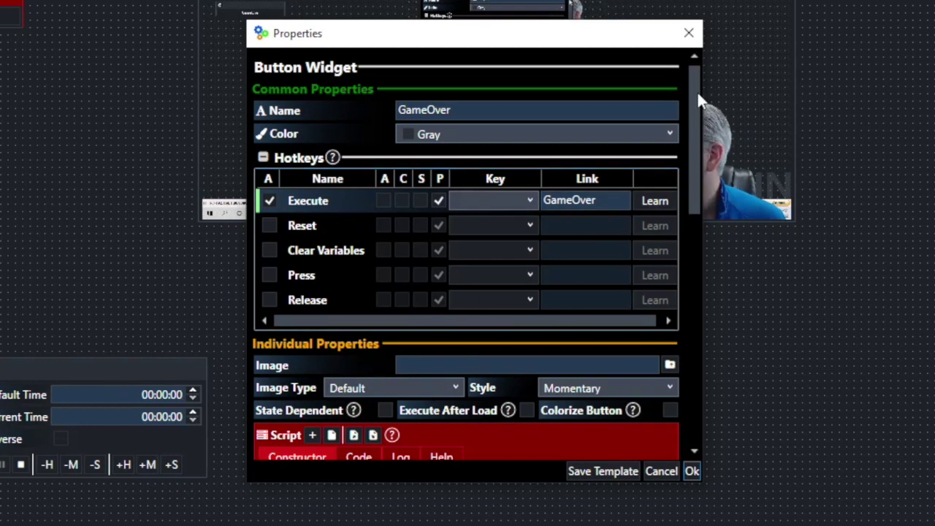
# In the GameOver script, select Clock.Text as command #0's index and check the index choices for command #1
pyautogui.moveTo(696, 87); pyautogui.dragTo(683, 247)
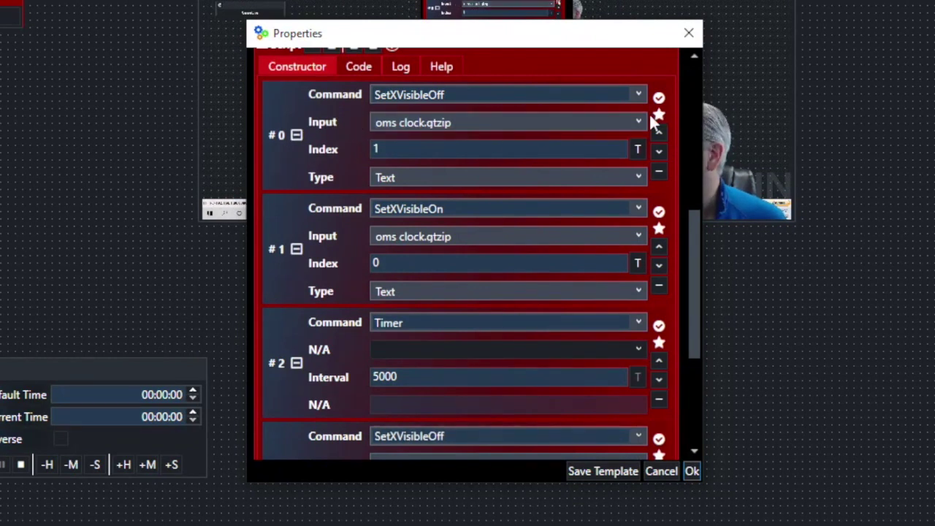
pyautogui.click(638, 151)
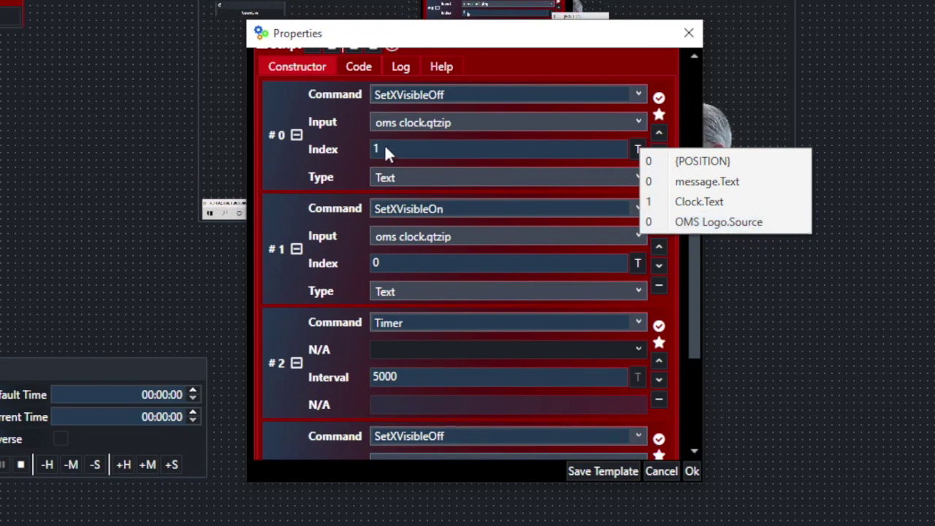
pyautogui.click(723, 202)
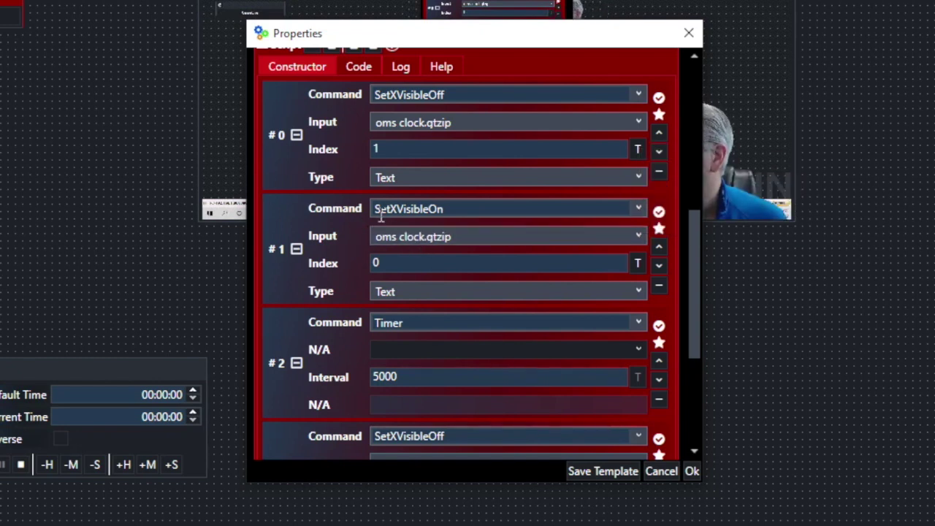
pyautogui.click(638, 265)
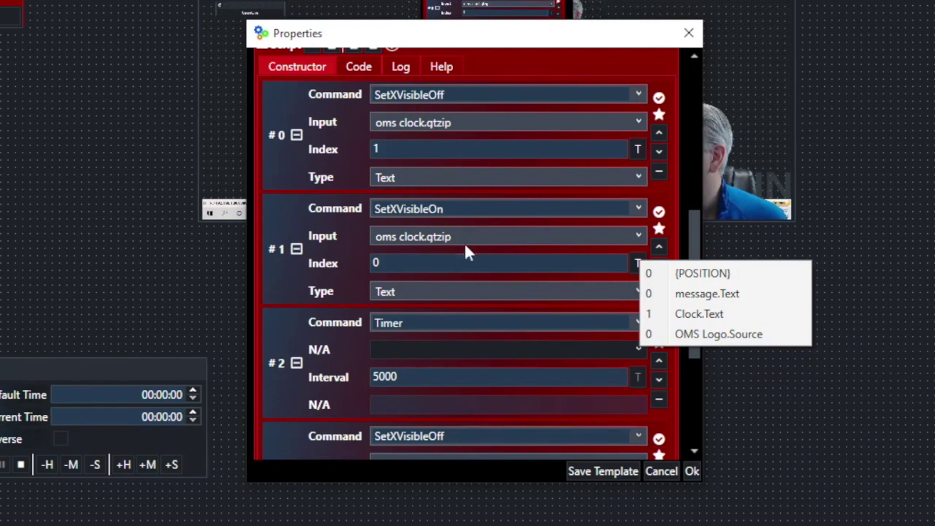
pyautogui.click(728, 29)
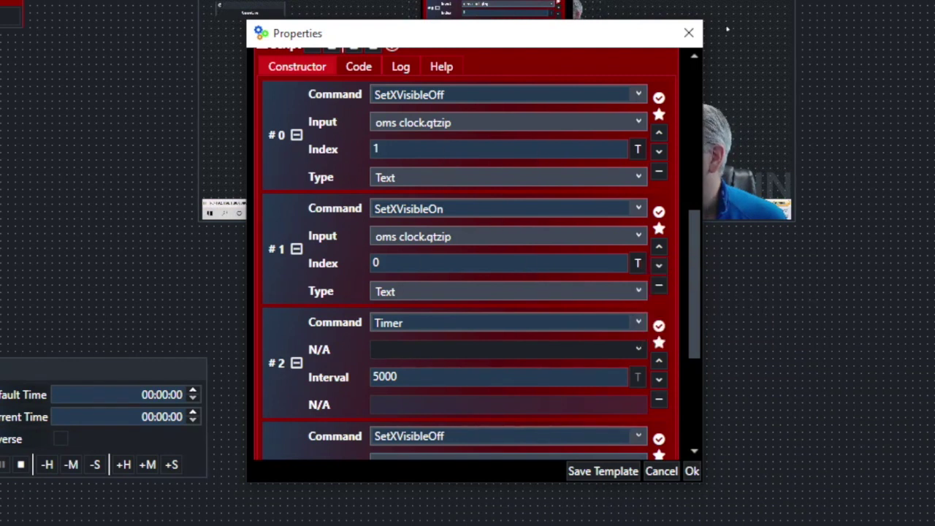
# Check the index choices of script command #3, select Text as its type, and accept the GameOver properties
pyautogui.moveTo(696, 232); pyautogui.dragTo(684, 296)
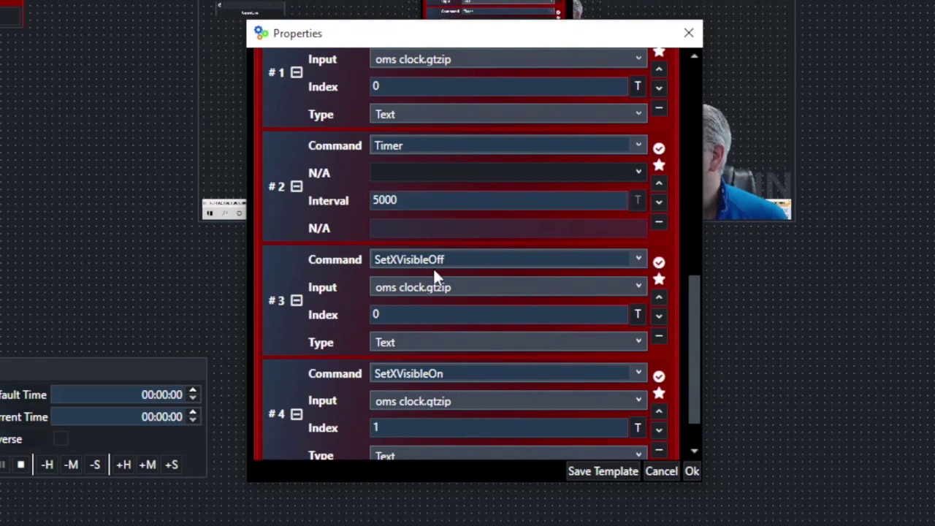
pyautogui.click(640, 315)
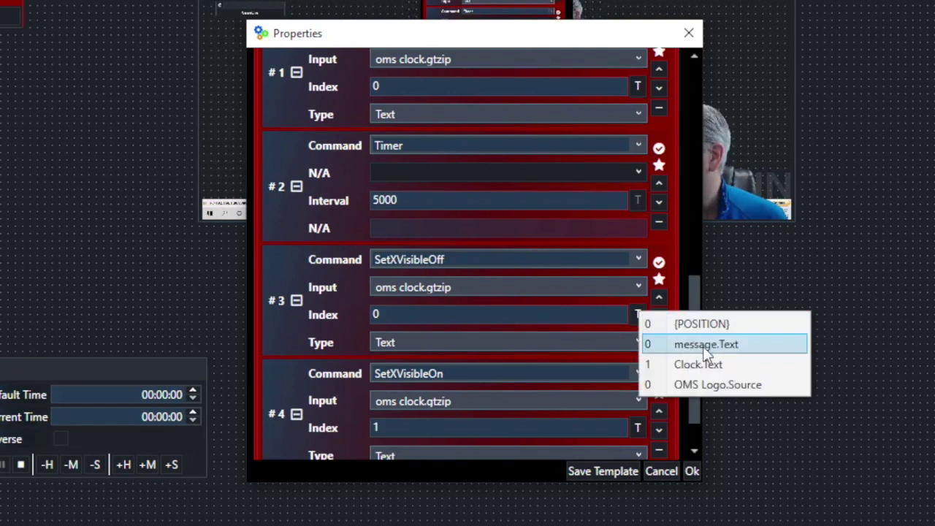
pyautogui.press('Escape')
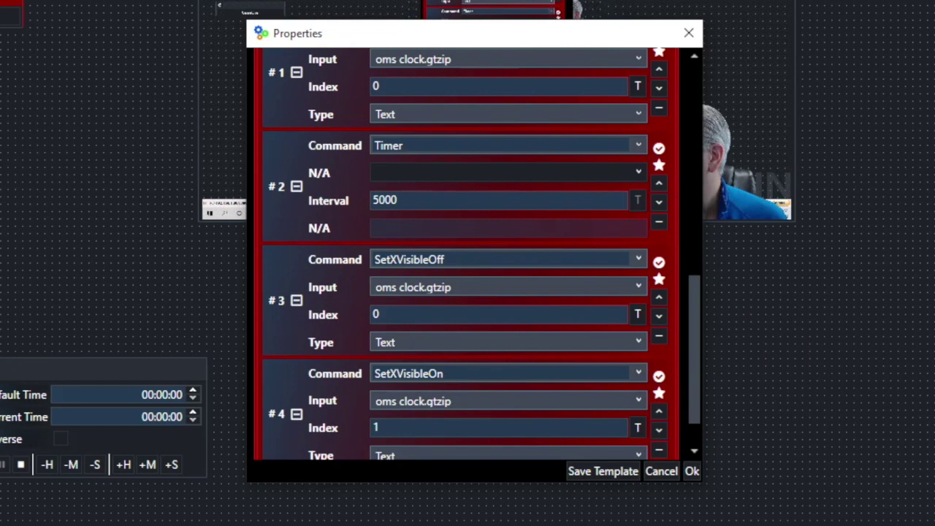
pyautogui.click(639, 342)
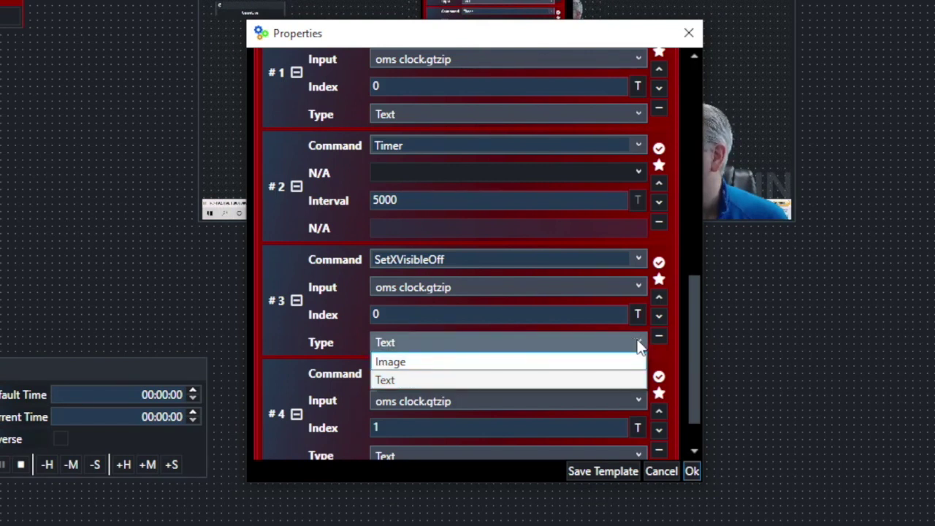
pyautogui.click(597, 381)
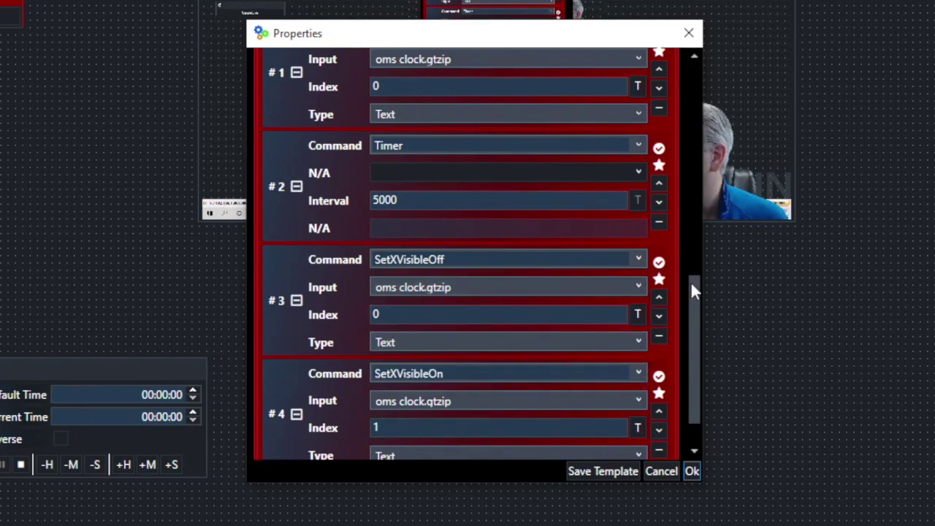
pyautogui.moveTo(692, 280); pyautogui.dragTo(686, 332)
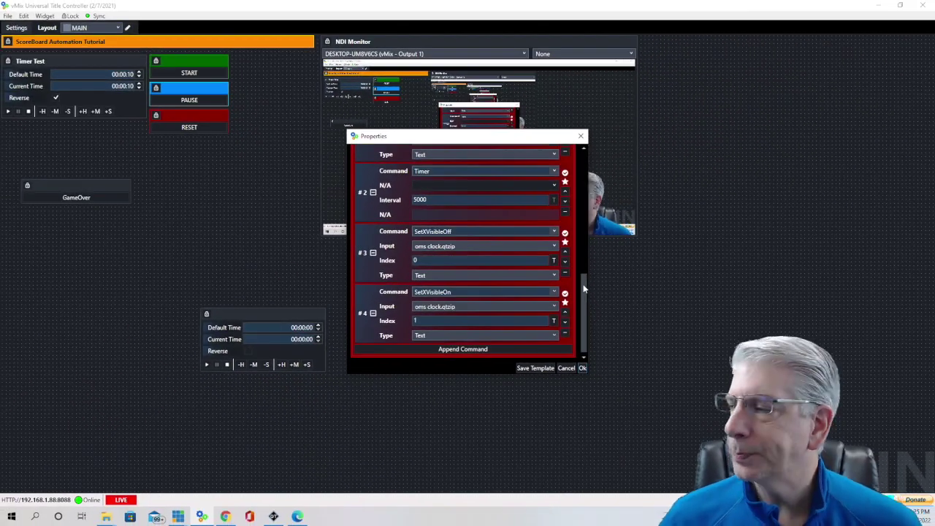
pyautogui.click(583, 367)
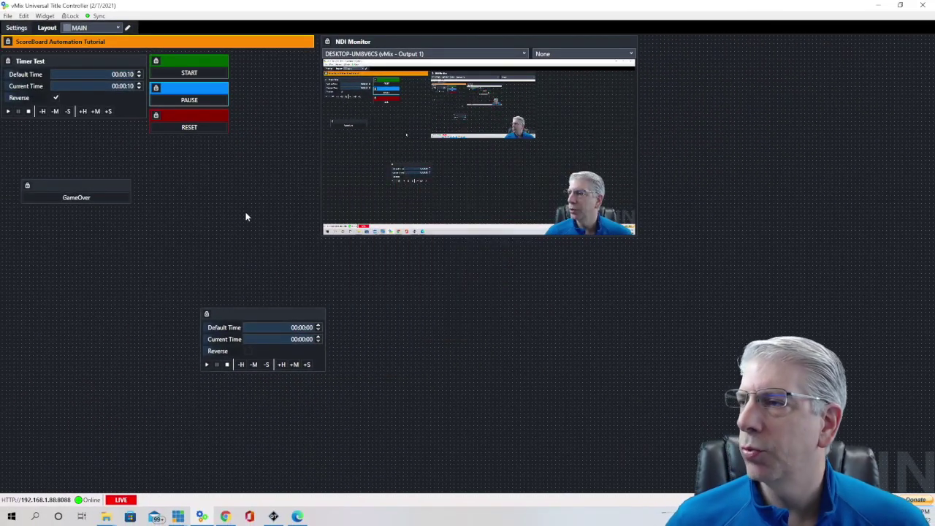